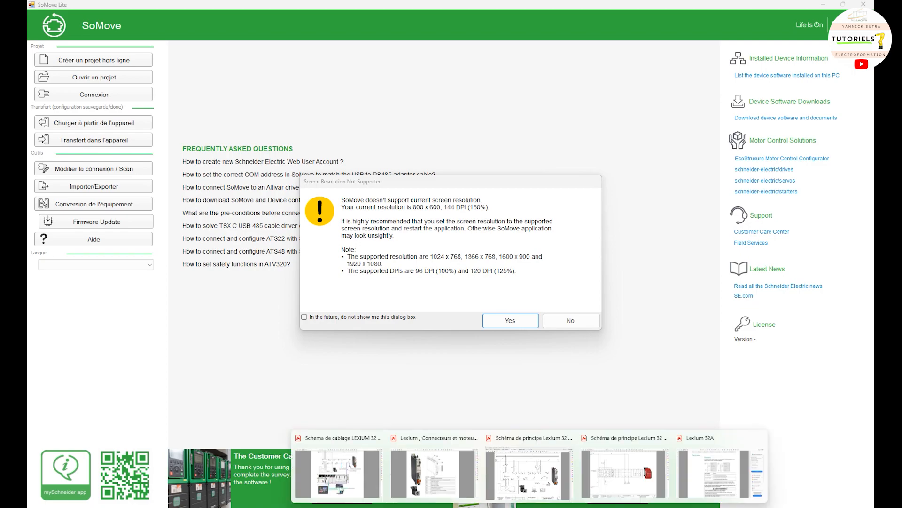
Consult the Lexium 32 category 0 stop wiring diagram in Acrobat Reader, and return to SoMove to accept the screen resolution notice
{"action": "left_click", "coordinate": [503, 475]}
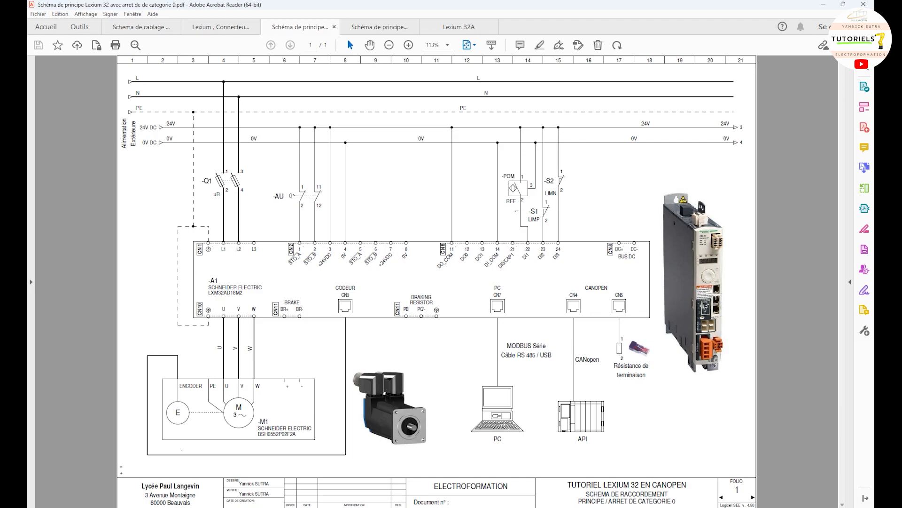
{"action": "mouse_move", "coordinate": [583, 505]}
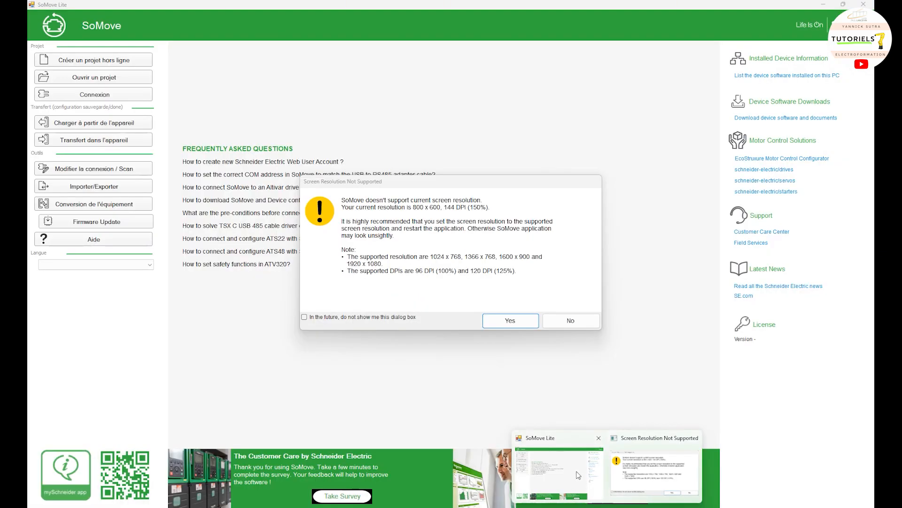
{"action": "left_click", "coordinate": [576, 475]}
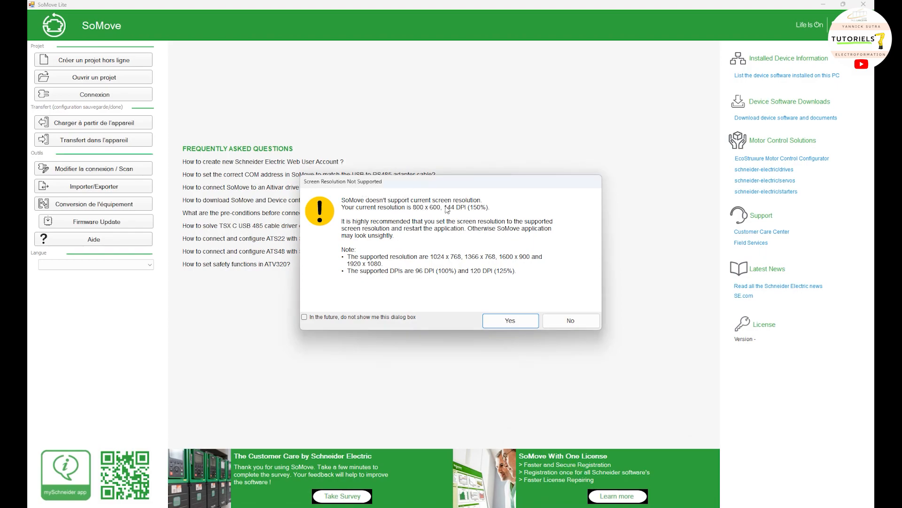
{"action": "left_click", "coordinate": [505, 318]}
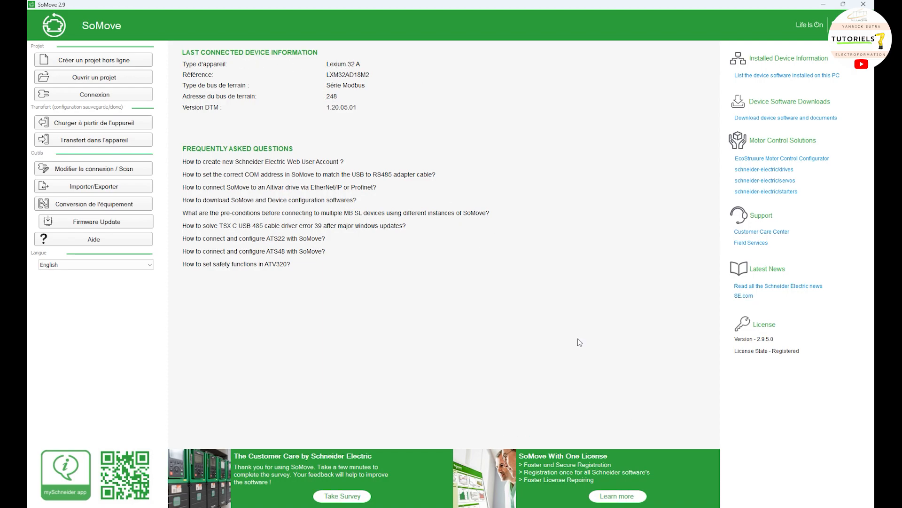
Compare the SoMove start page with the missing-DTM warning in the image pas de DSM.jpg
{"action": "left_click", "coordinate": [627, 507]}
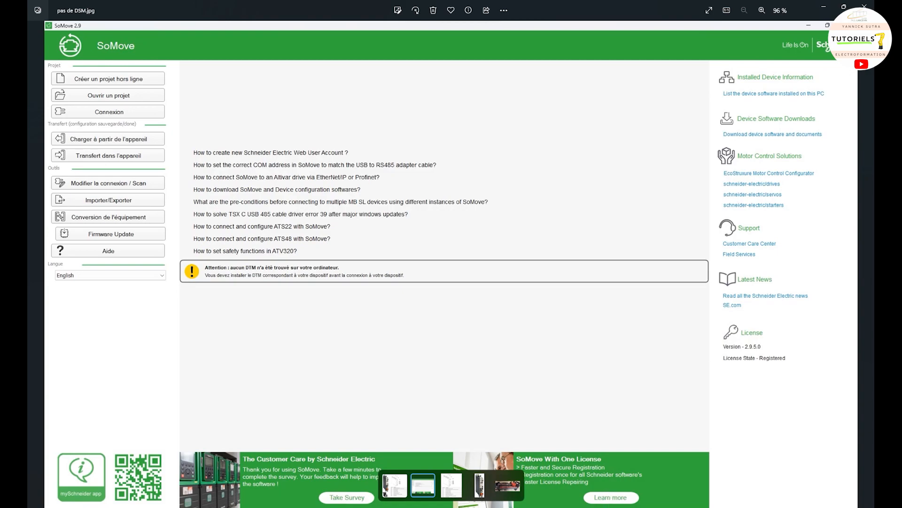
{"action": "left_click", "coordinate": [610, 507]}
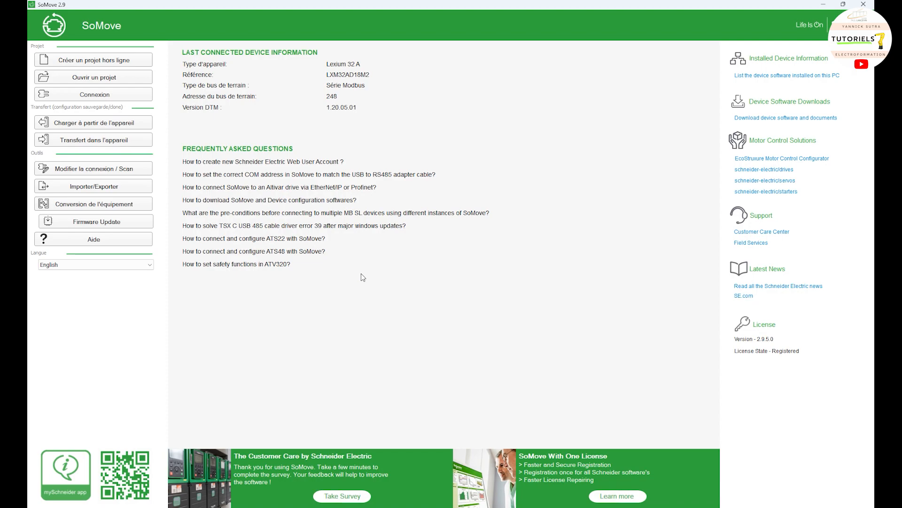
{"action": "left_click", "coordinate": [588, 506]}
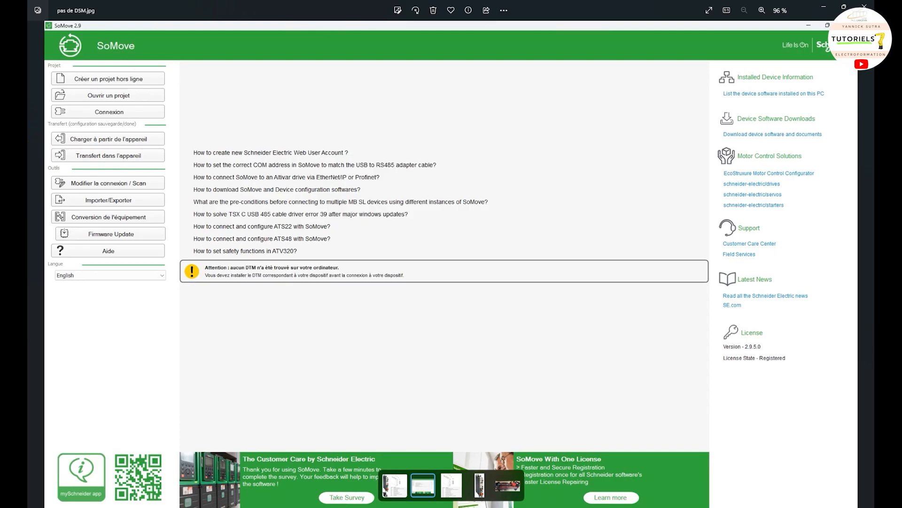
Switch to the Edge browser, search Bing for "DTM lexium 32" and open the Schneider Electric Lexium32 DTM Library result
{"action": "left_click", "coordinate": [498, 507]}
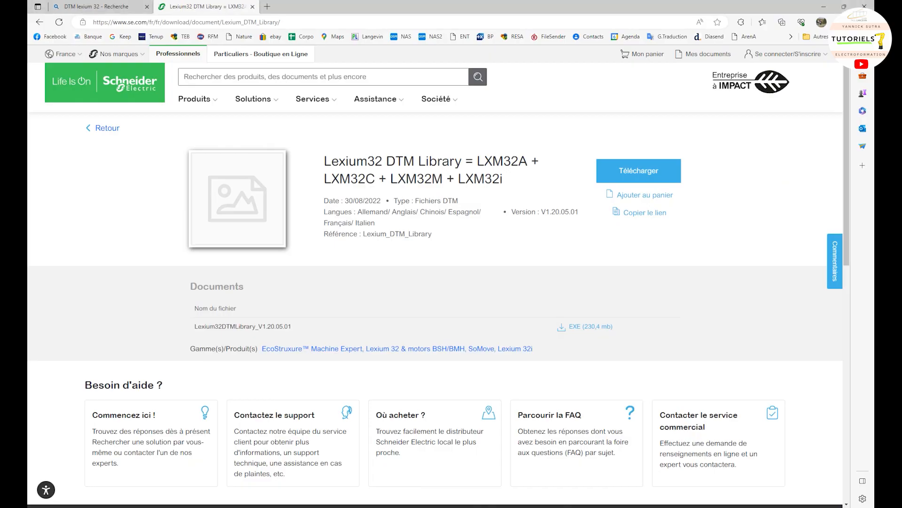
{"action": "left_click", "coordinate": [338, 76]}
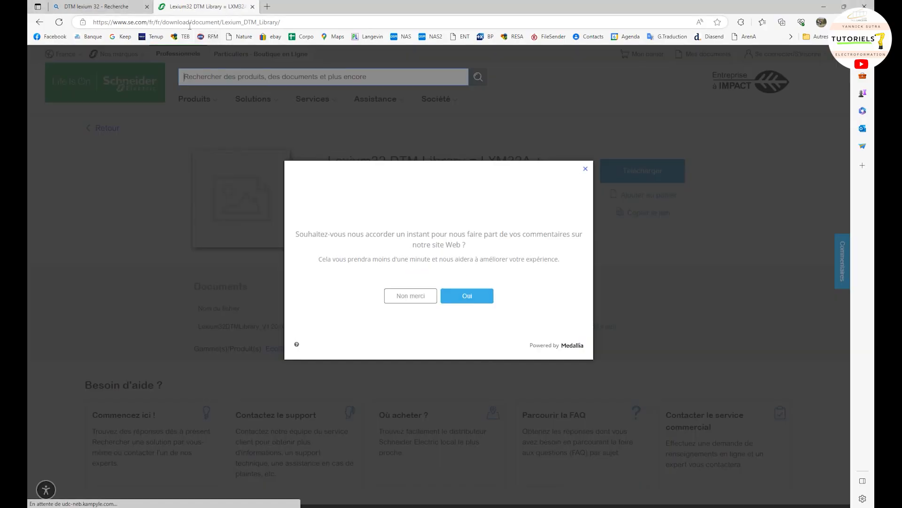
{"action": "left_click", "coordinate": [188, 24]}
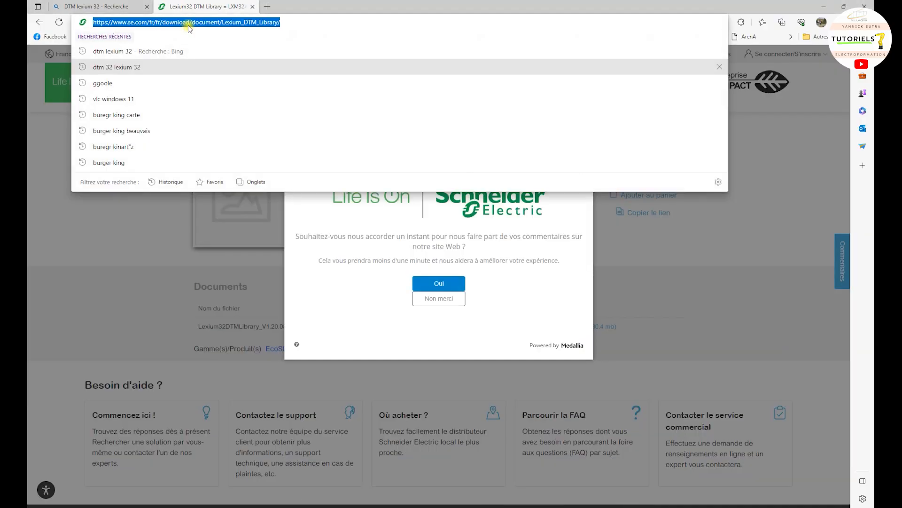
{"action": "left_click", "coordinate": [94, 7]}
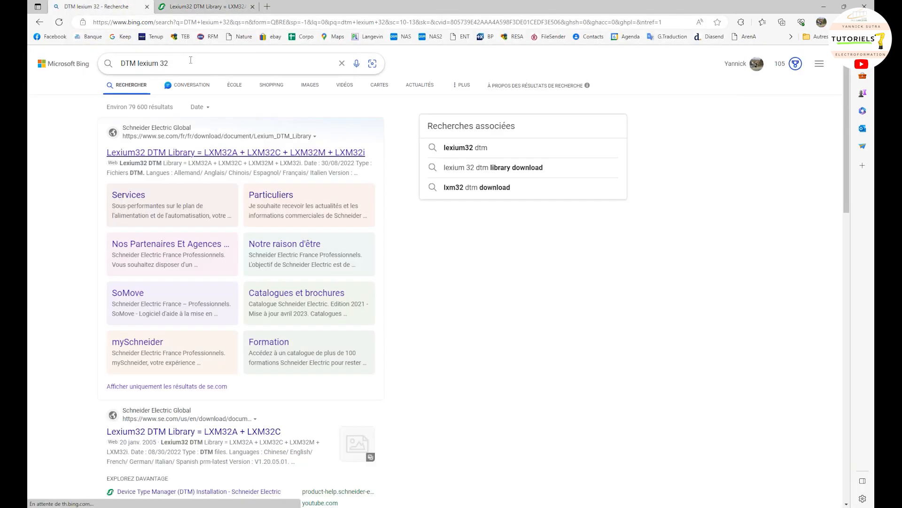
{"action": "left_click", "coordinate": [164, 64]}
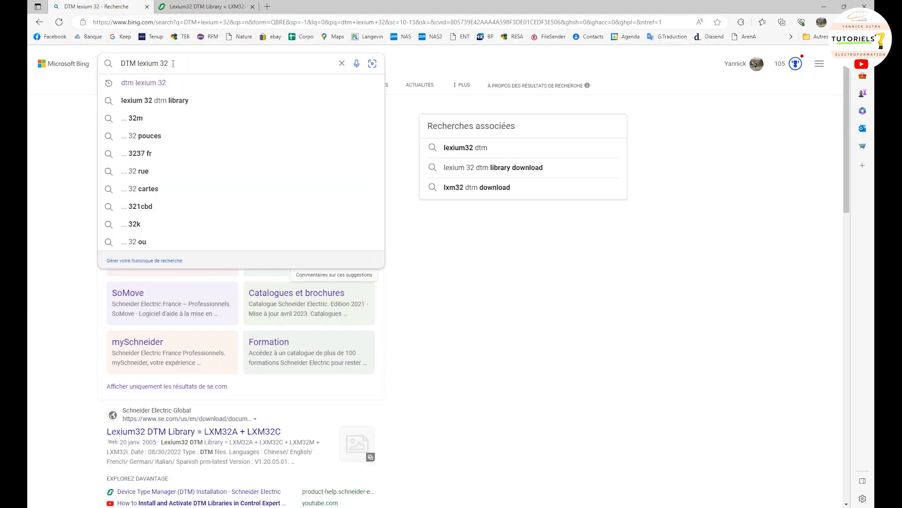
{"action": "key", "text": "Return"}
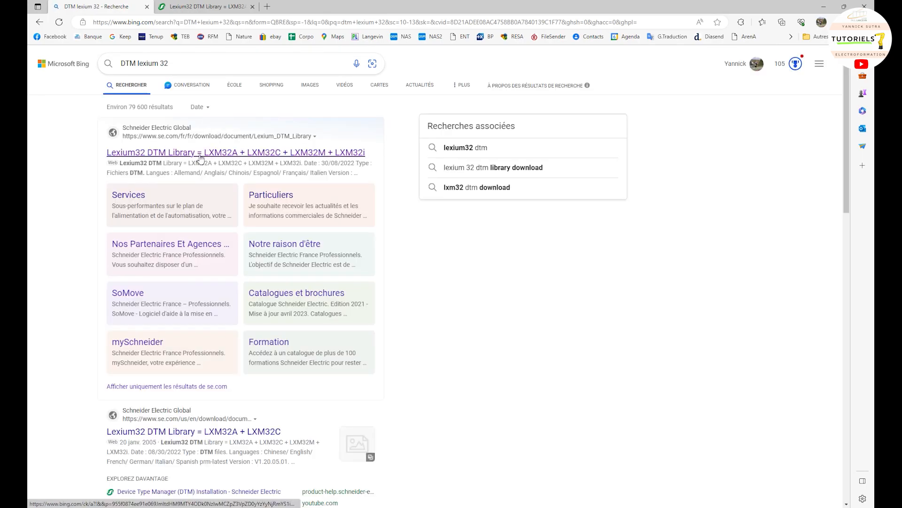
{"action": "left_click", "coordinate": [204, 153]}
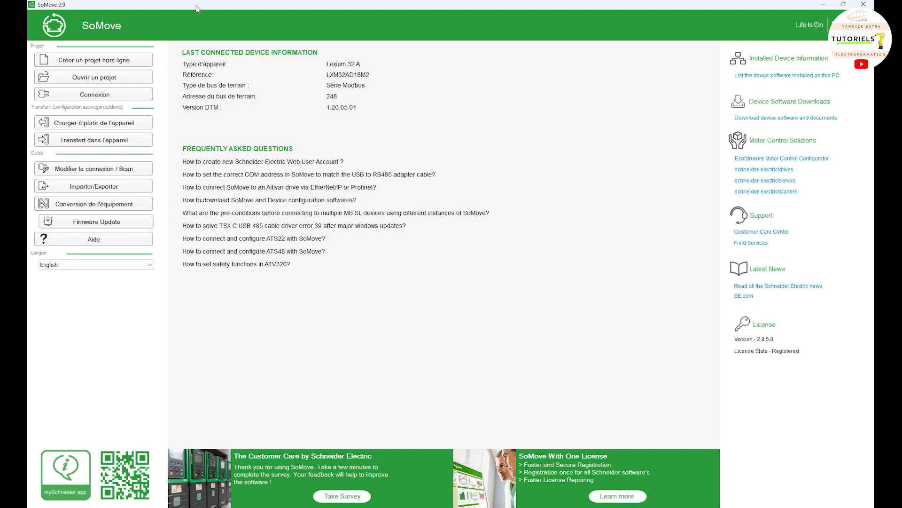
Try connecting to the drive from SoMove, and check the connection type and COM port in the advanced serial Modbus settings
{"action": "left_click", "coordinate": [80, 95]}
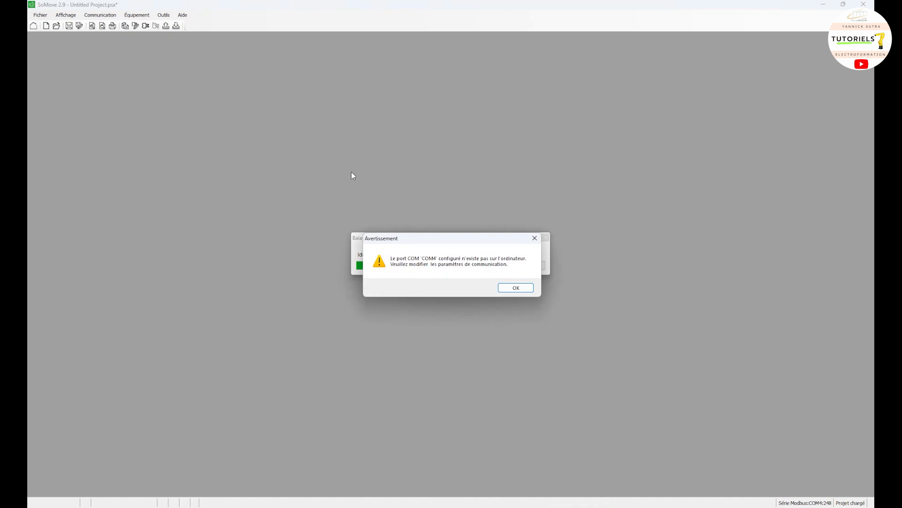
{"action": "left_click", "coordinate": [517, 288]}
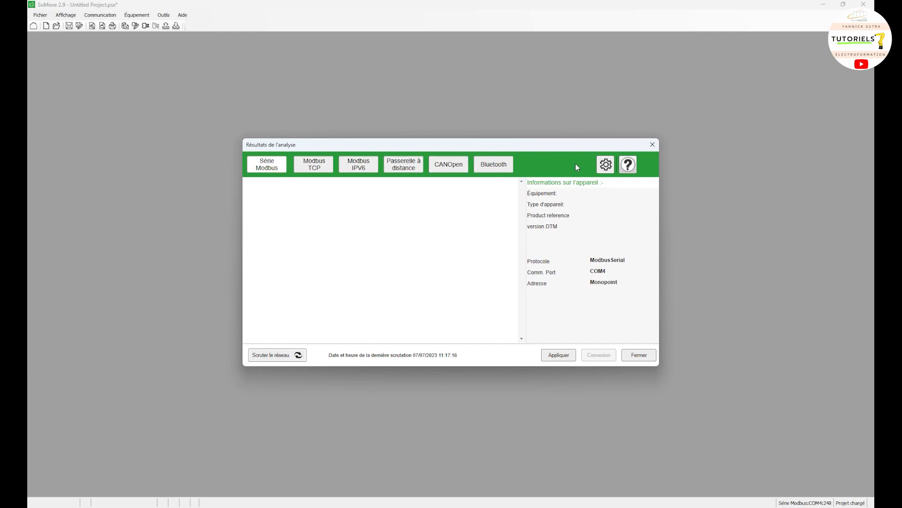
{"action": "left_click", "coordinate": [603, 167]}
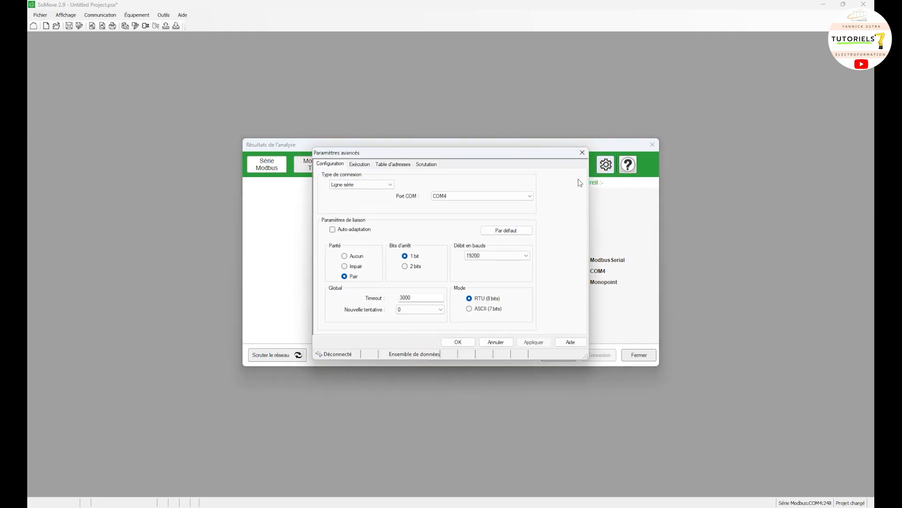
{"action": "left_click", "coordinate": [379, 185]}
{"action": "left_click", "coordinate": [378, 185]}
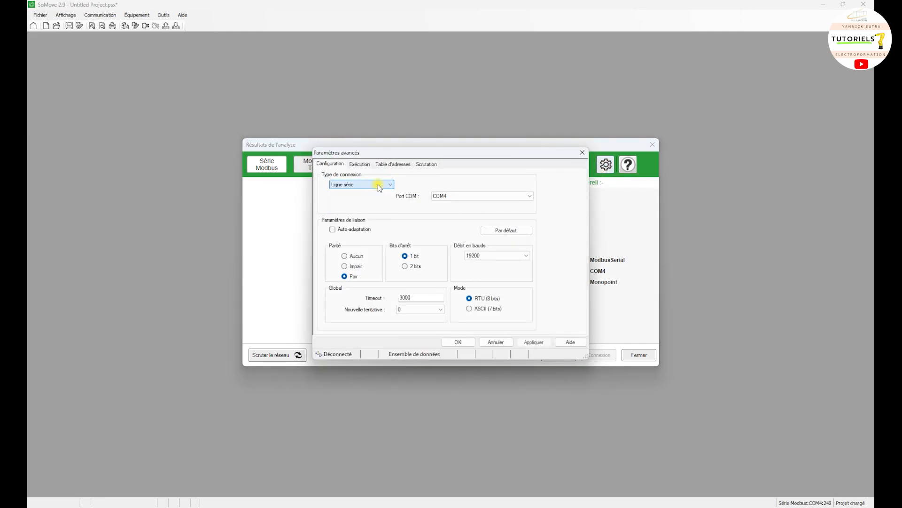
{"action": "left_click", "coordinate": [454, 195]}
{"action": "left_click", "coordinate": [454, 196]}
Open the Windows Device Manager and locate the TSX C USB 485 adapter among the USB bus controllers
{"action": "key", "text": "super"}
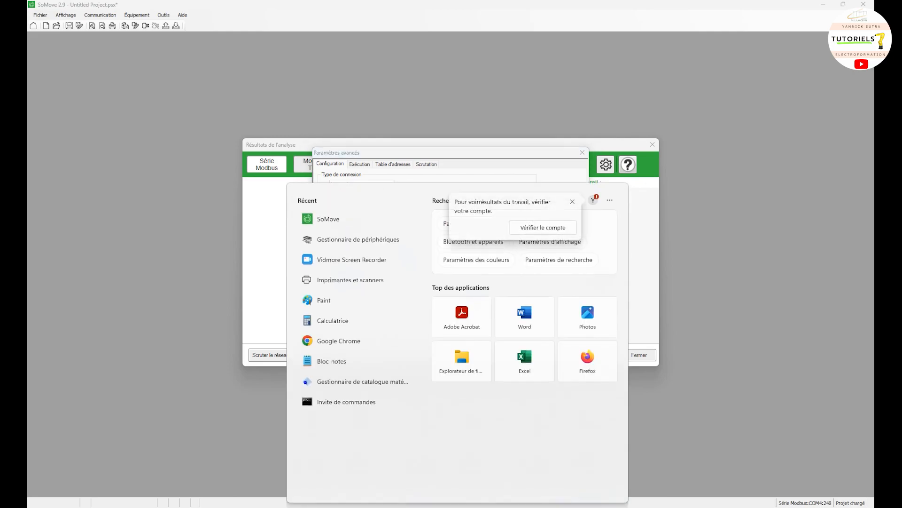
{"action": "type", "text": "perip"}
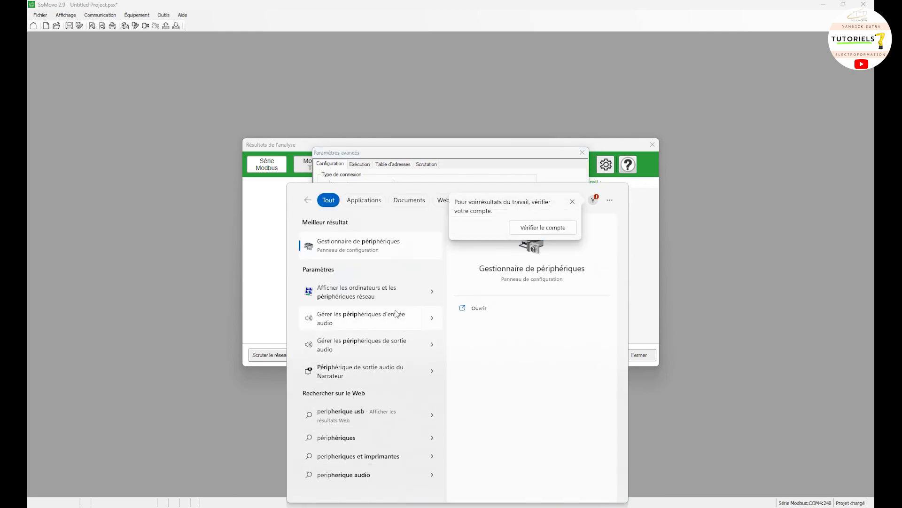
{"action": "left_click", "coordinate": [310, 245]}
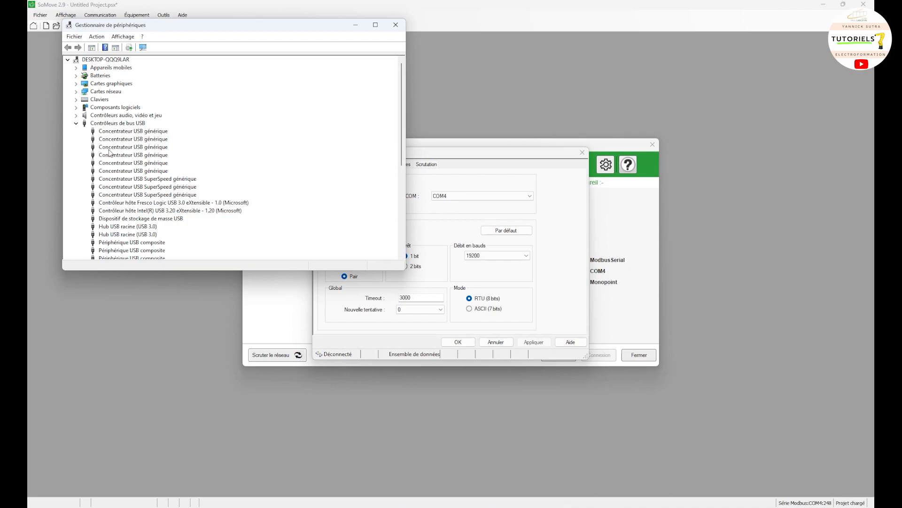
{"action": "left_click", "coordinate": [76, 123]}
{"action": "scroll", "coordinate": [136, 187], "scroll_direction": "down", "scroll_amount": 1}
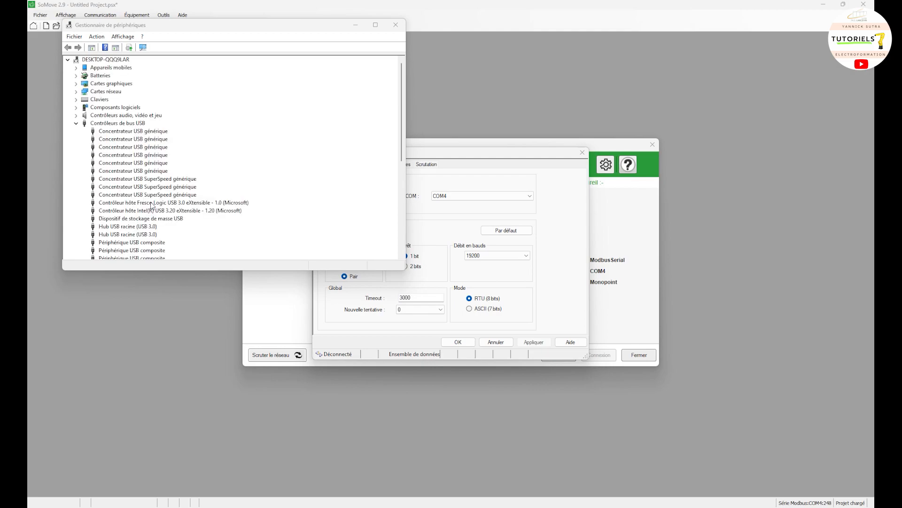
{"action": "scroll", "coordinate": [118, 179], "scroll_direction": "down", "scroll_amount": 3}
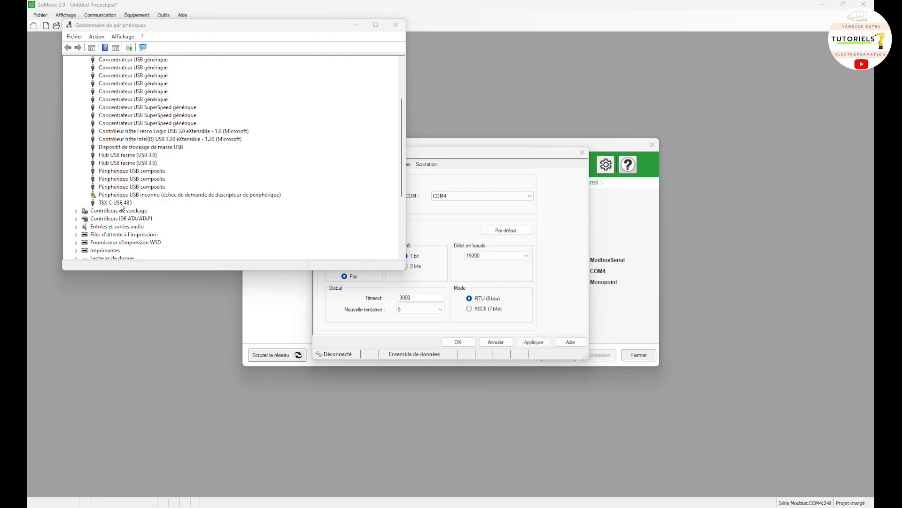
{"action": "left_click", "coordinate": [120, 204]}
{"action": "scroll", "coordinate": [118, 183], "scroll_direction": "up", "scroll_amount": 3}
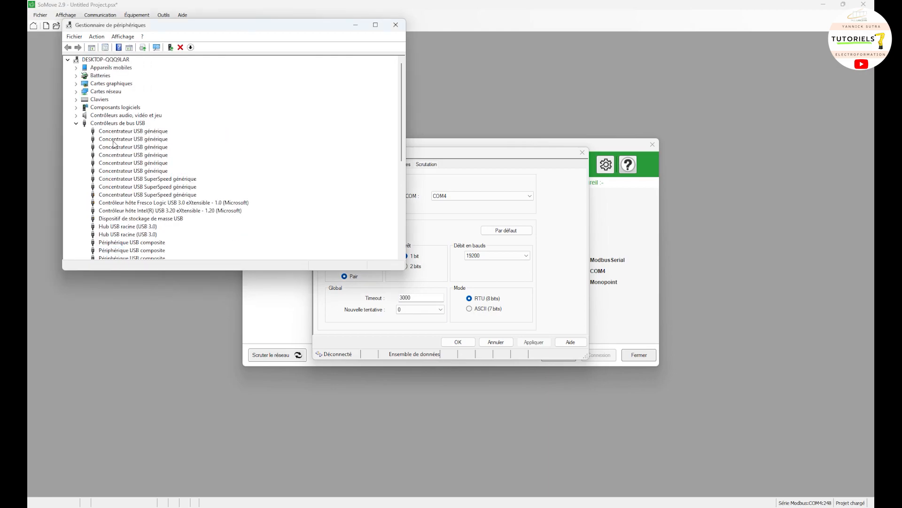
{"action": "scroll", "coordinate": [115, 127], "scroll_direction": "down", "scroll_amount": 3}
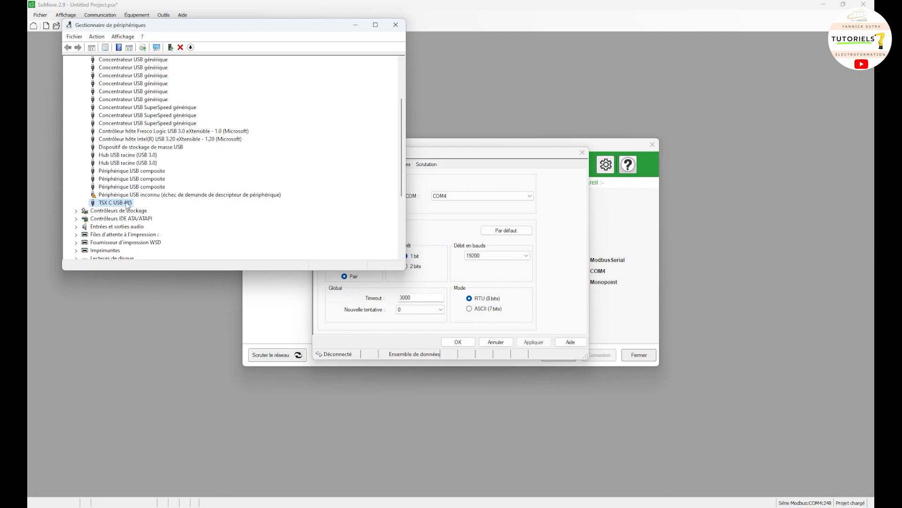
Examine the TSX C USB 485 adapter's advanced, power management, driver, details and event properties, and close the Device Manager
{"action": "double_click", "coordinate": [126, 203]}
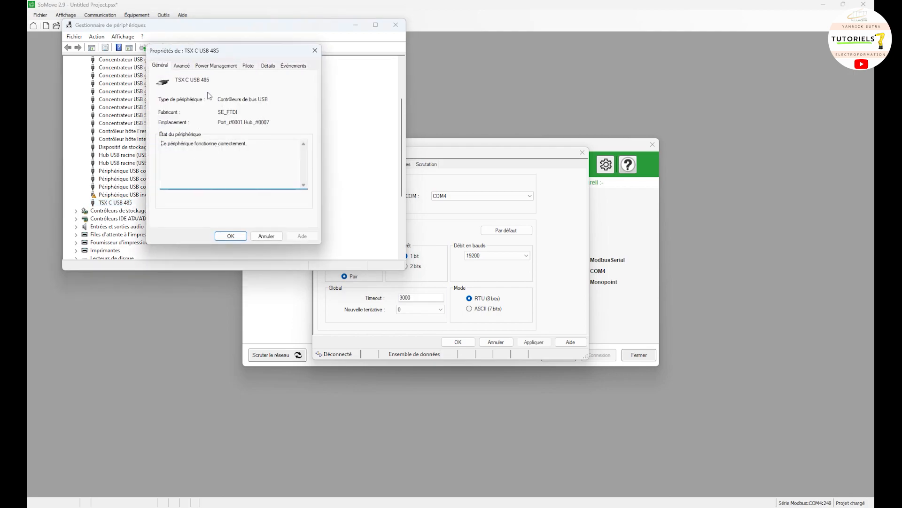
{"action": "left_click", "coordinate": [181, 66]}
{"action": "left_click", "coordinate": [199, 65]}
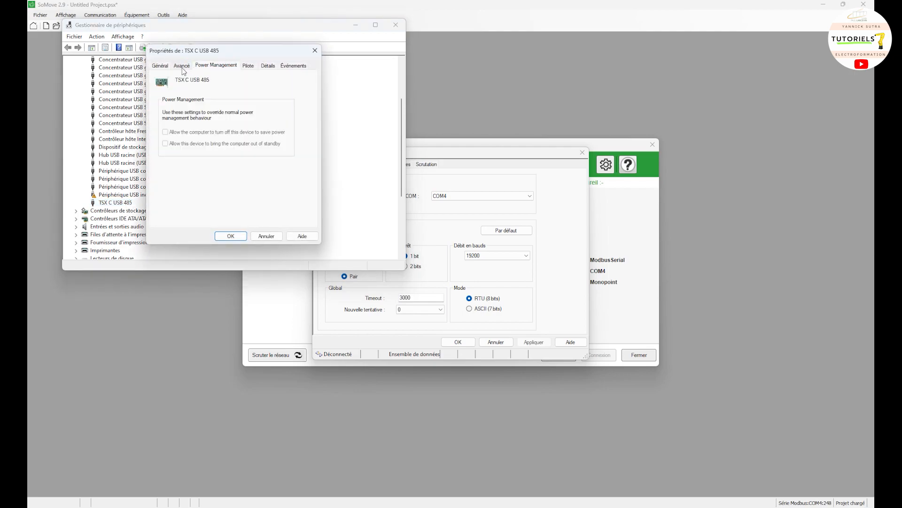
{"action": "left_click", "coordinate": [181, 67]}
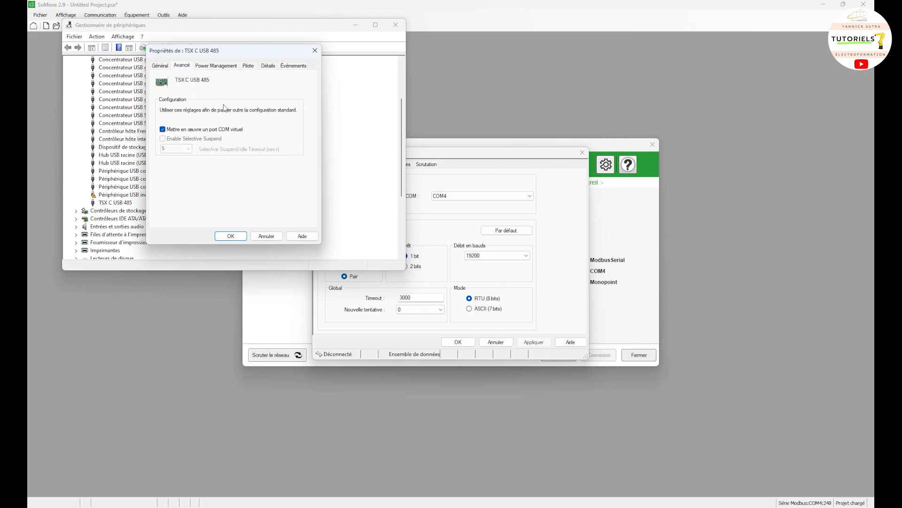
{"action": "left_click", "coordinate": [207, 67]}
{"action": "left_click", "coordinate": [247, 70]}
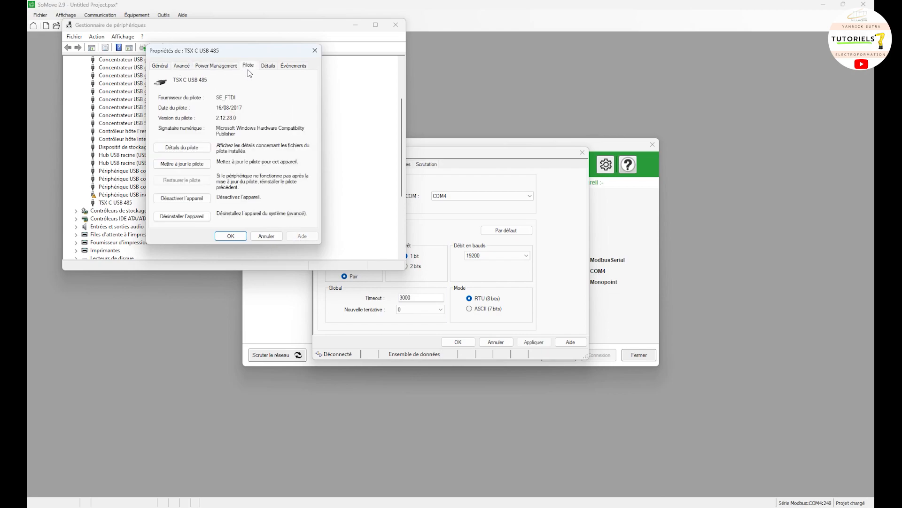
{"action": "left_click", "coordinate": [265, 68]}
{"action": "left_click", "coordinate": [289, 68]}
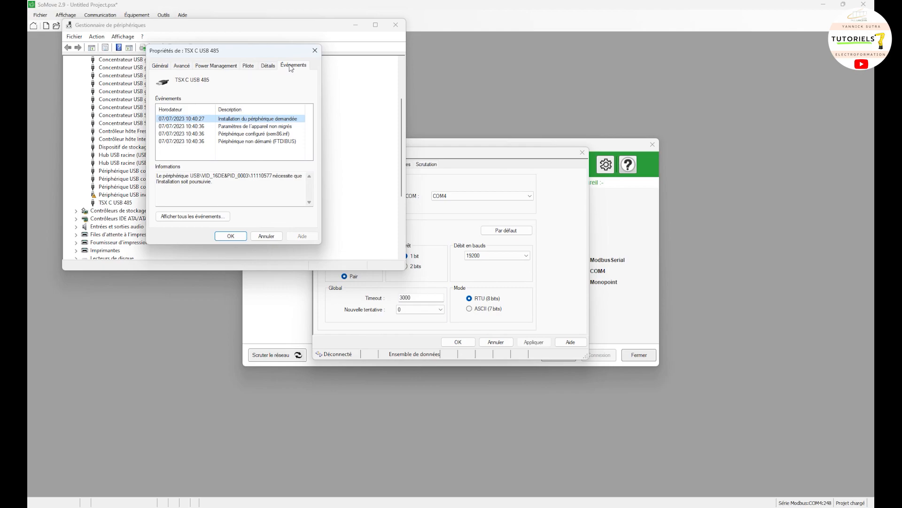
{"action": "left_click", "coordinate": [314, 51]}
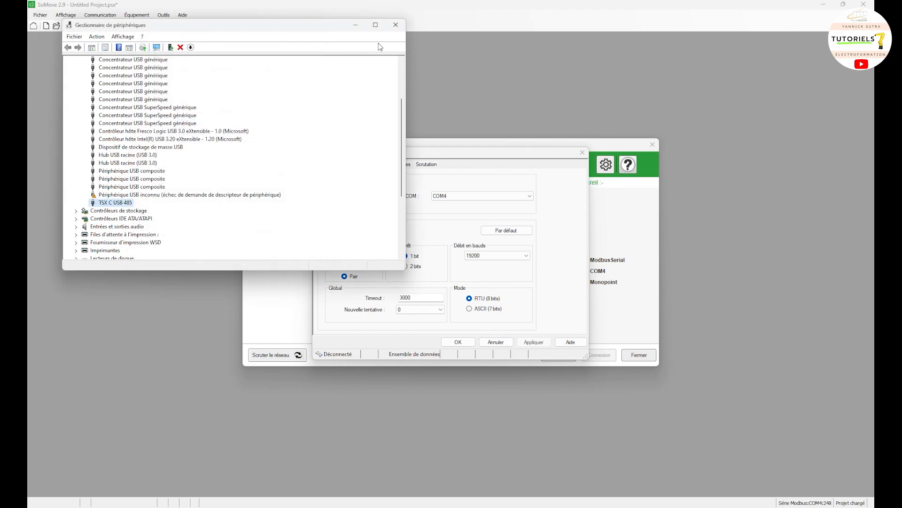
{"action": "left_click", "coordinate": [395, 25]}
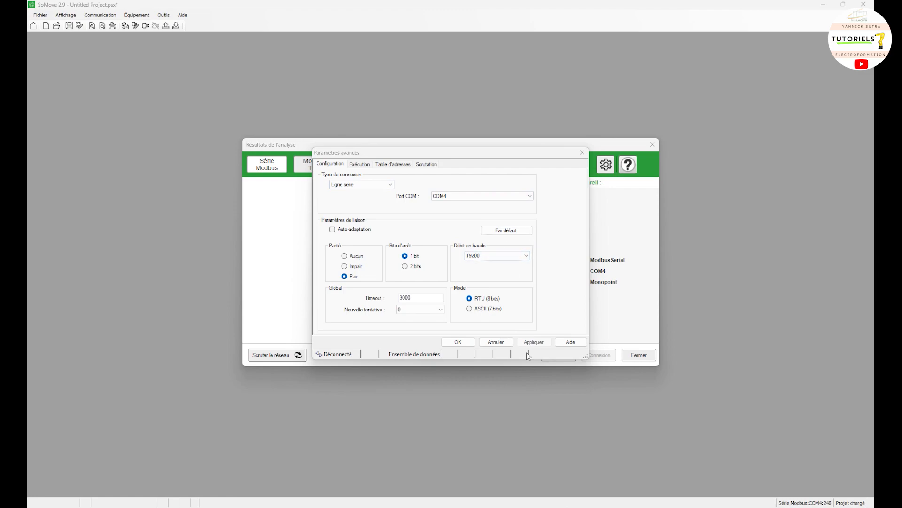
Confirm the advanced serial Modbus settings and close the scan results to return to the SoMove start page
{"action": "left_click", "coordinate": [458, 342]}
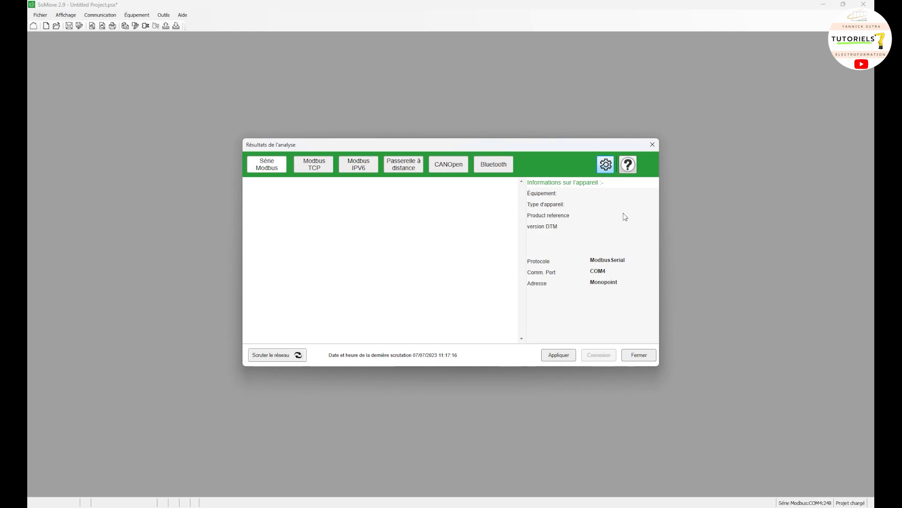
{"action": "left_click", "coordinate": [648, 146]}
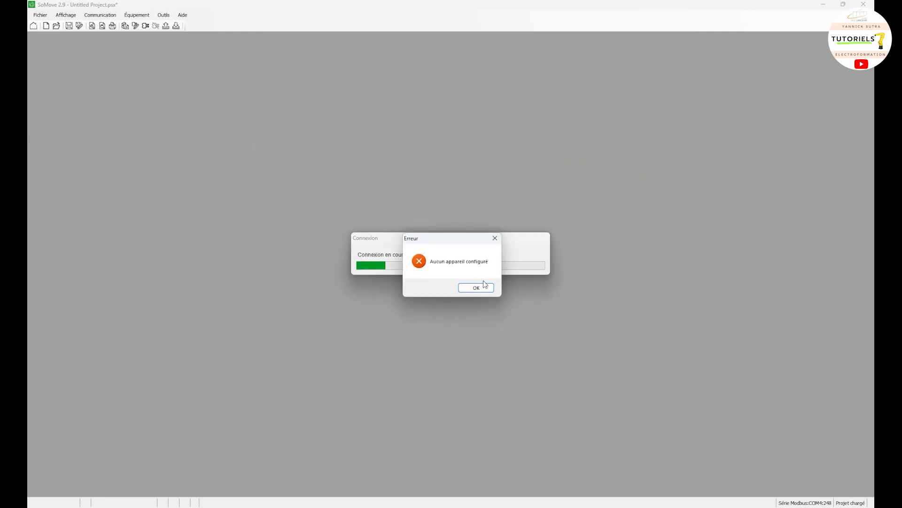
{"action": "left_click", "coordinate": [475, 288]}
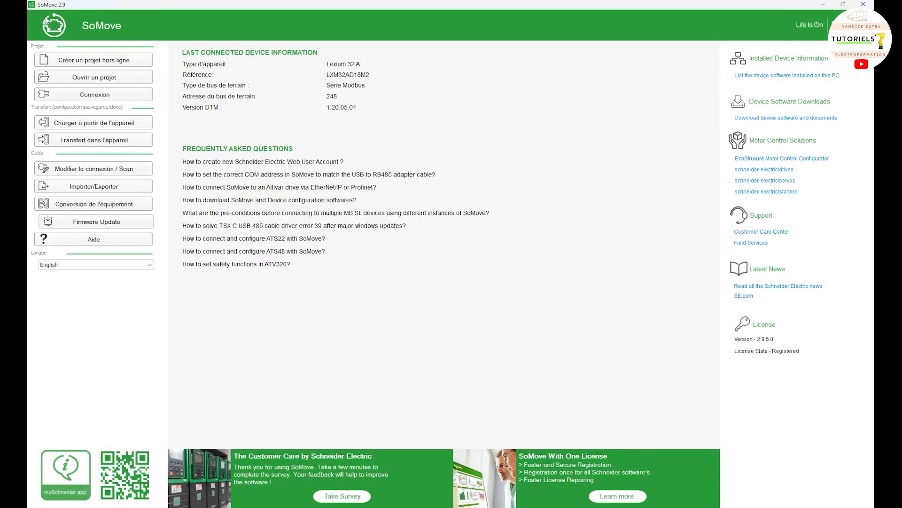
Connect to the Lexium 32A drive, and review its parameter list and the details of the last error in the error memory
{"action": "left_click", "coordinate": [94, 96]}
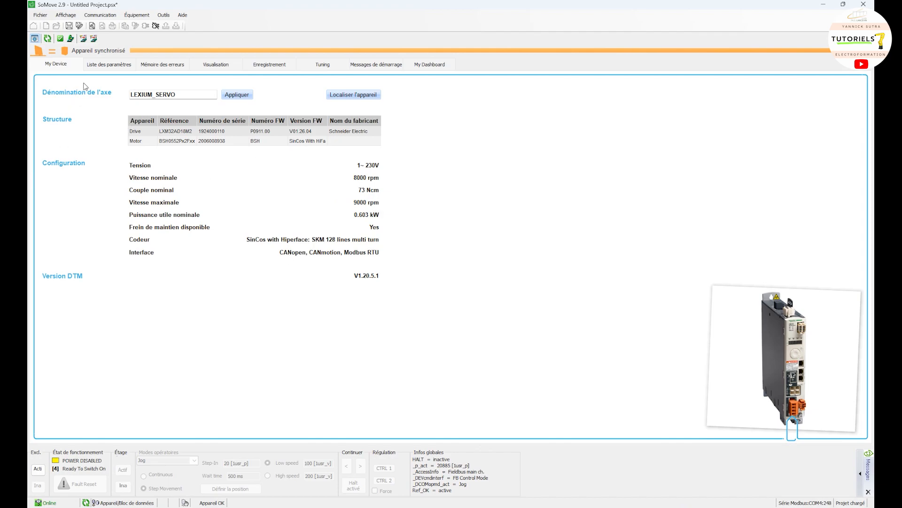
{"action": "left_click", "coordinate": [100, 64]}
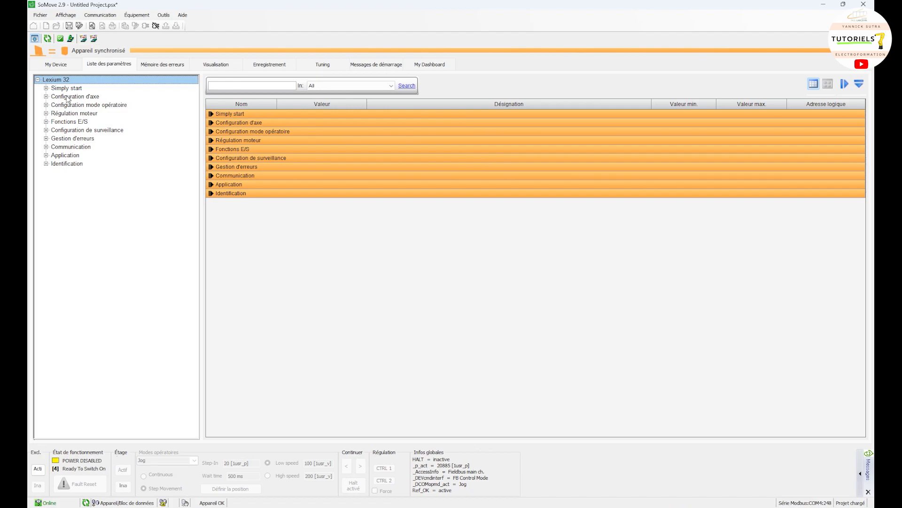
{"action": "left_click", "coordinate": [171, 69]}
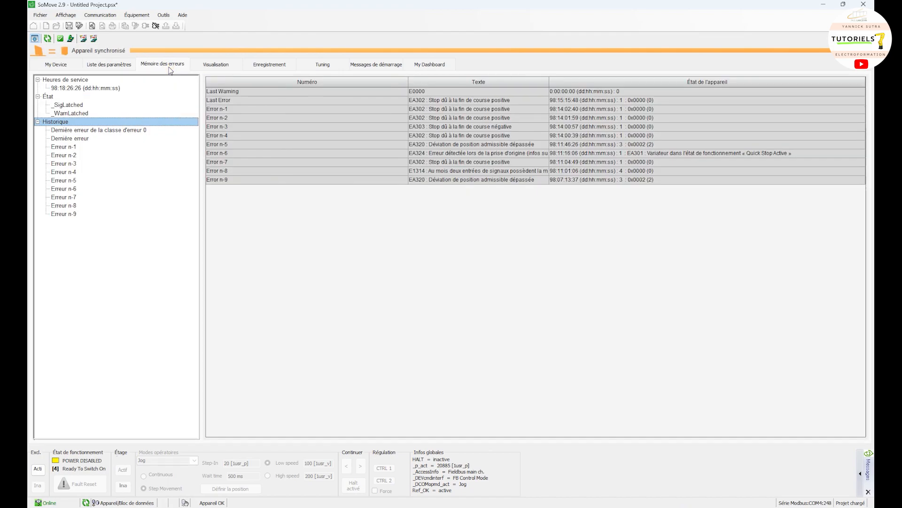
{"action": "left_click", "coordinate": [81, 139]}
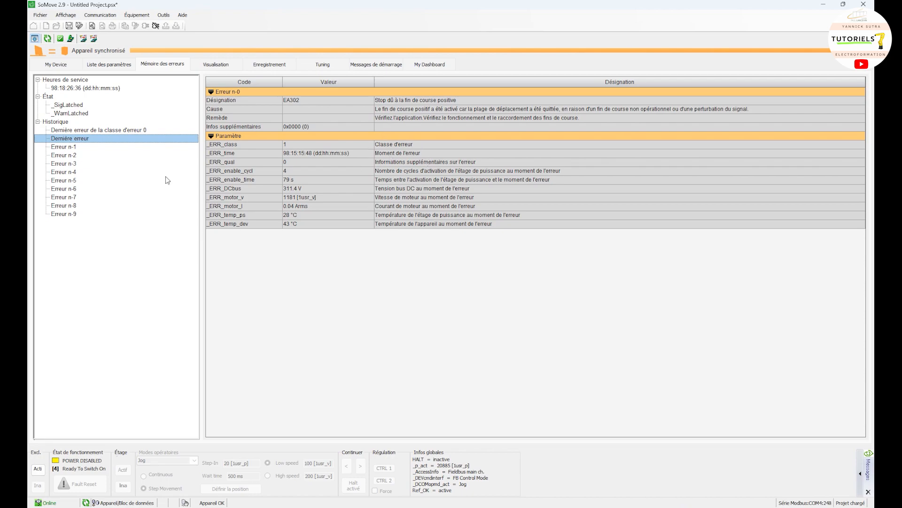
Add numeric displays for the speed reference _n_ref and the actual speed _n_act from the device parameters to the visualisation area
{"action": "left_click", "coordinate": [221, 69]}
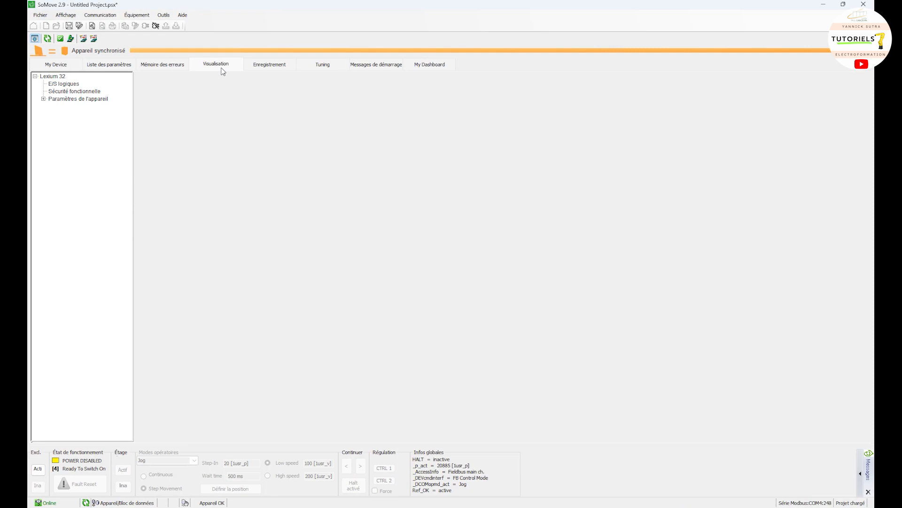
{"action": "left_click", "coordinate": [43, 99]}
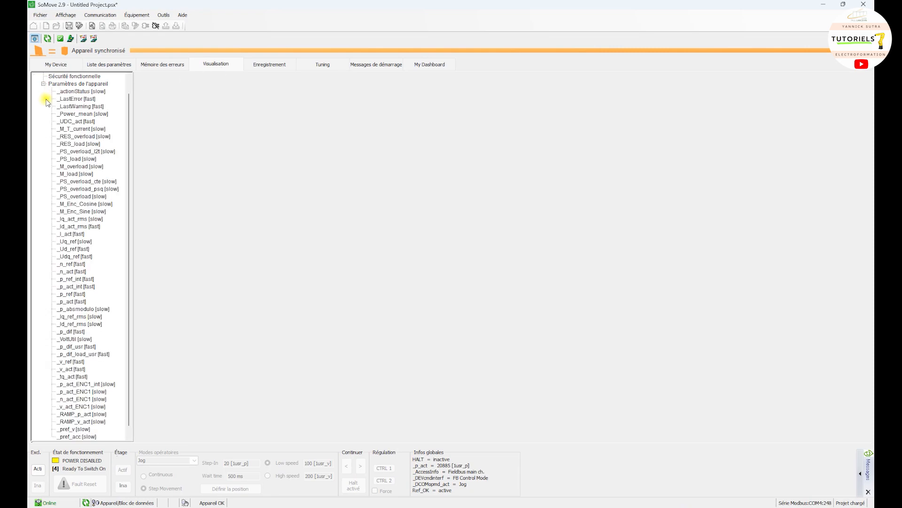
{"action": "left_click", "coordinate": [82, 91]}
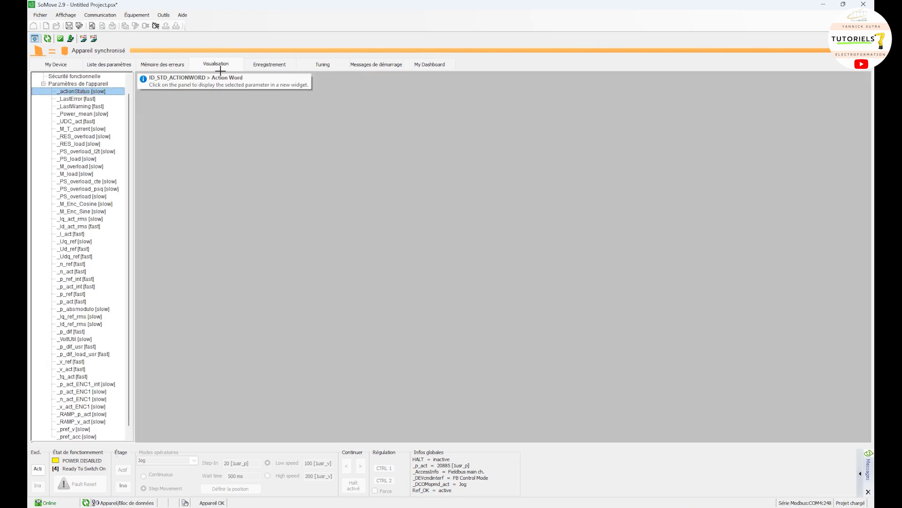
{"action": "left_click", "coordinate": [78, 114]}
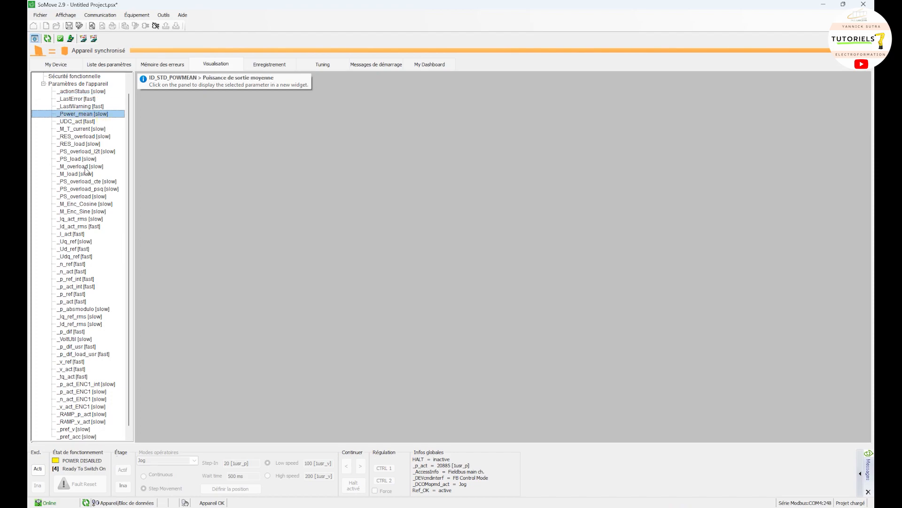
{"action": "scroll", "coordinate": [92, 213], "scroll_direction": "down", "scroll_amount": 1}
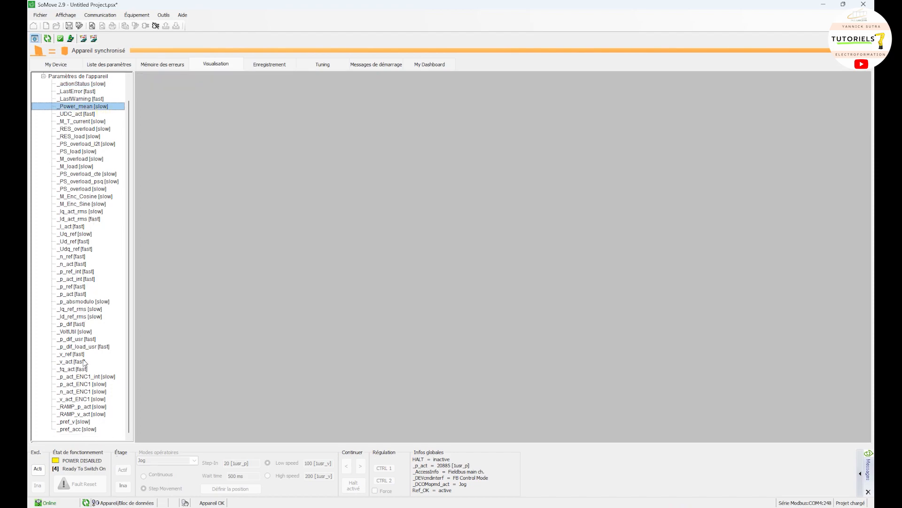
{"action": "scroll", "coordinate": [81, 319], "scroll_direction": "up", "scroll_amount": 3}
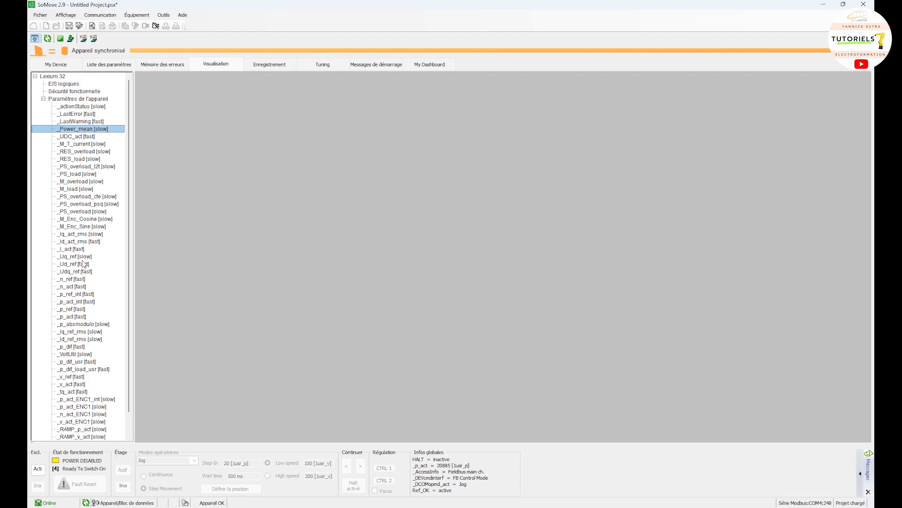
{"action": "left_click", "coordinate": [77, 286]}
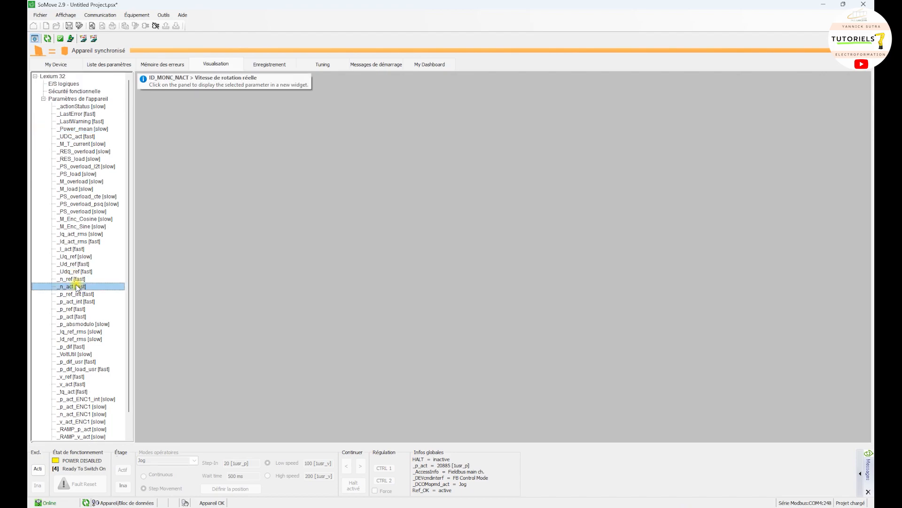
{"action": "left_click", "coordinate": [74, 280]}
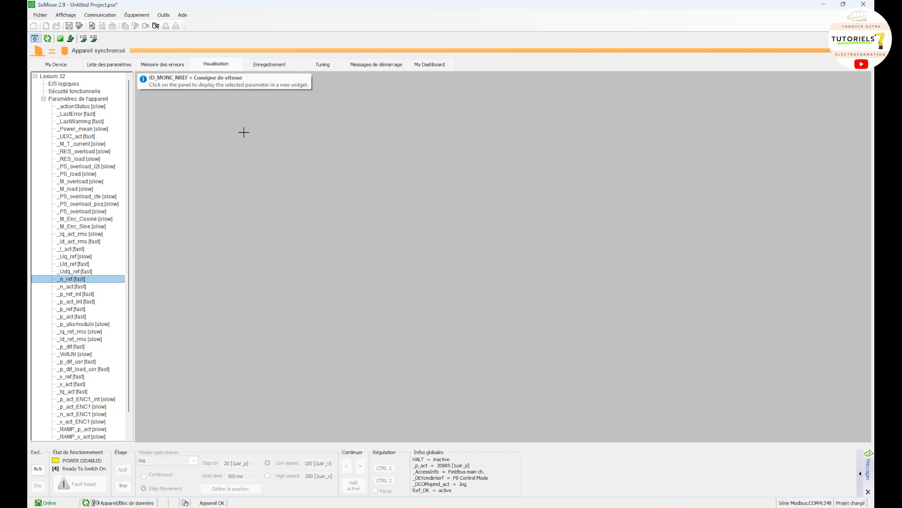
{"action": "left_click", "coordinate": [325, 186]}
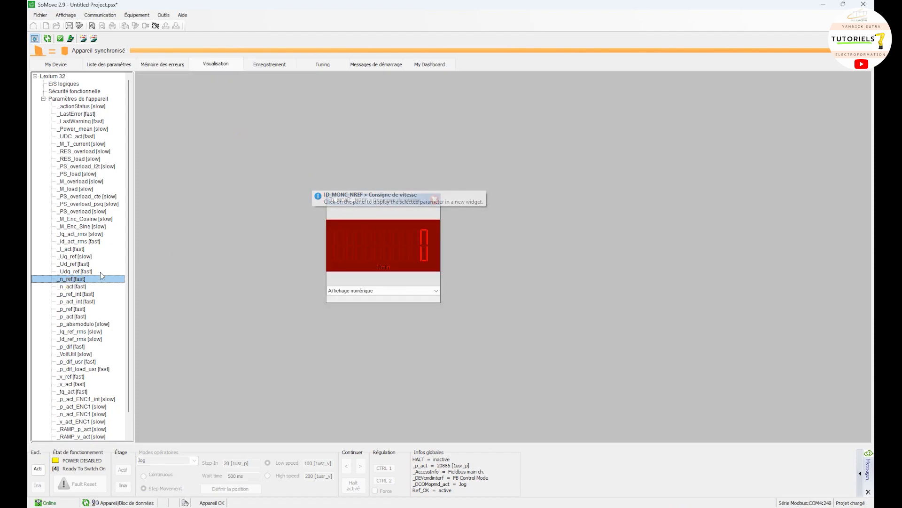
{"action": "left_click", "coordinate": [74, 287]}
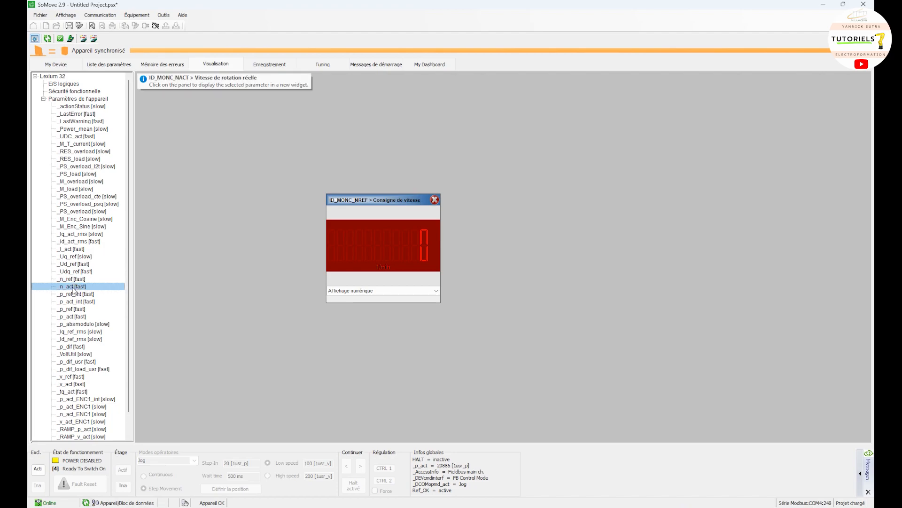
{"action": "left_click", "coordinate": [609, 288]}
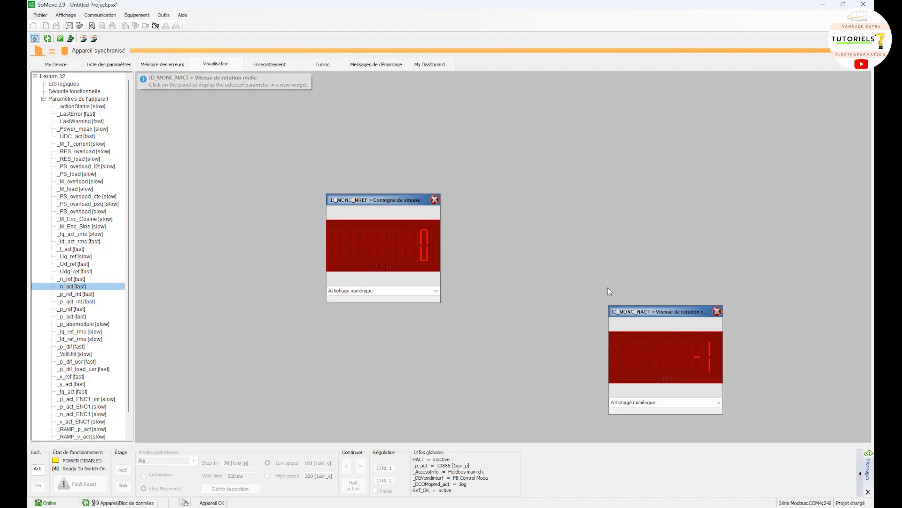
Arrange the speed reference and actual speed displays side by side in the upper corner of the visualisation area, next to the parameter tree
{"action": "left_click_drag", "start_coordinate": [611, 306], "coordinate": [485, 188]}
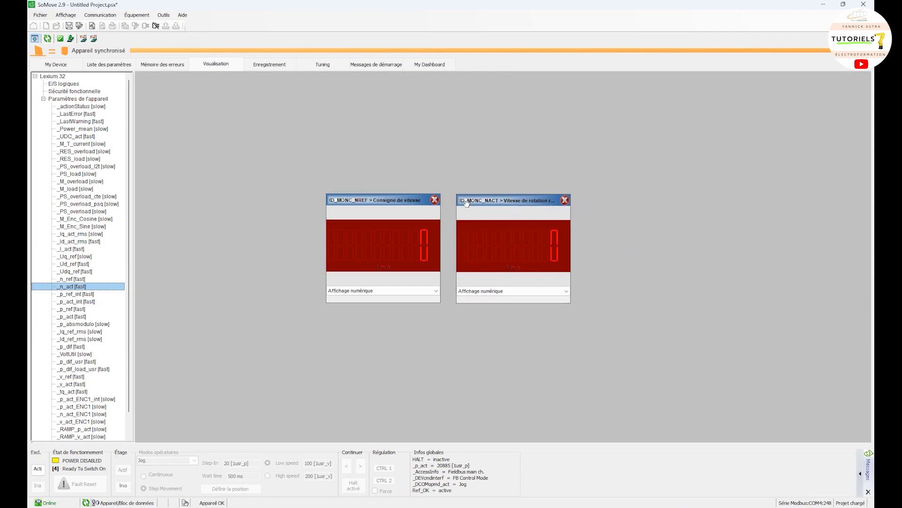
{"action": "left_click_drag", "start_coordinate": [357, 203], "coordinate": [194, 100]}
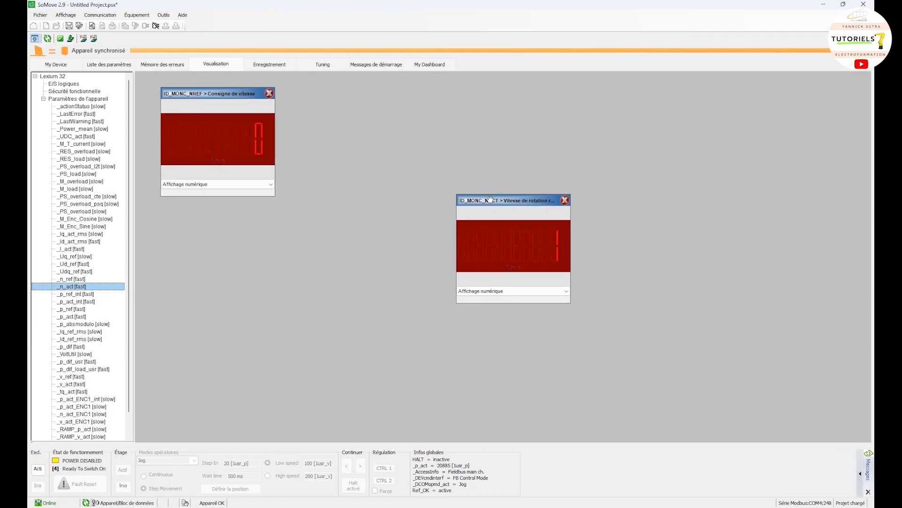
{"action": "left_click_drag", "start_coordinate": [491, 202], "coordinate": [321, 96]}
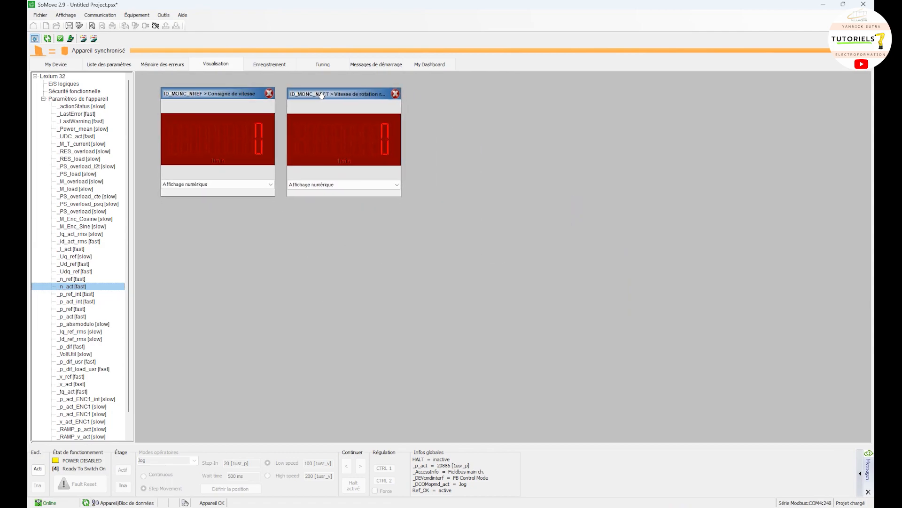
Examine the drive's recording, tuning, startup messages and dashboard pages, and return to the device overview
{"action": "left_click", "coordinate": [264, 67]}
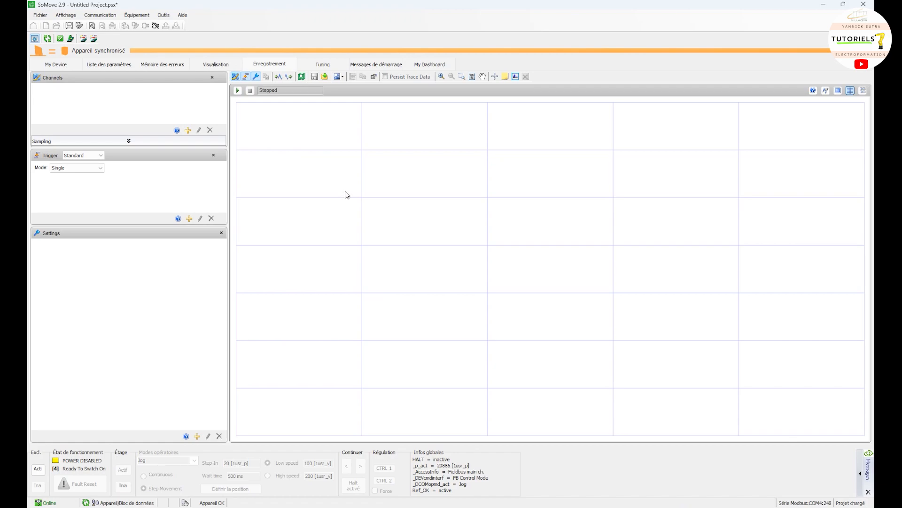
{"action": "left_click", "coordinate": [323, 65]}
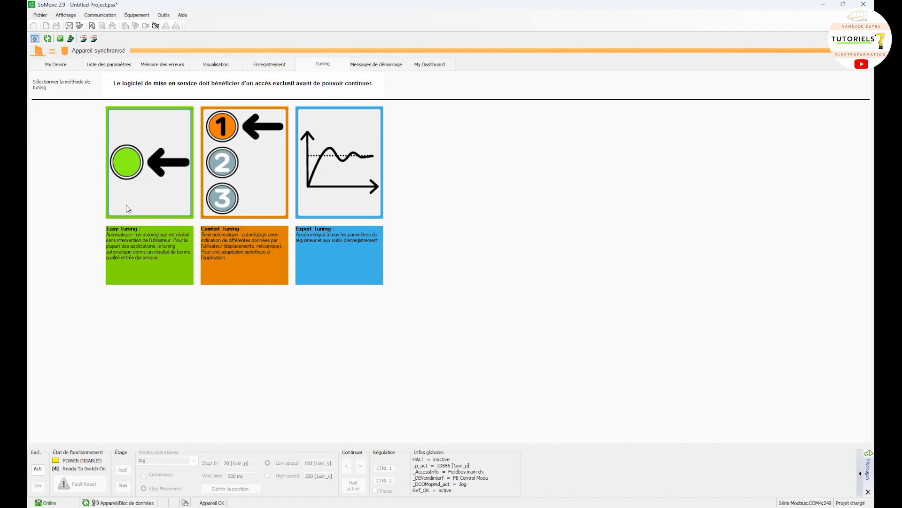
{"action": "left_click", "coordinate": [382, 64]}
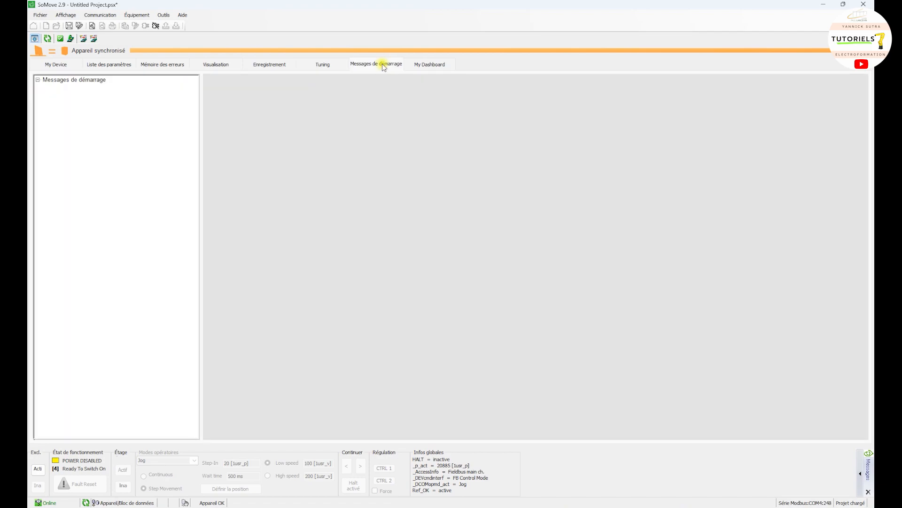
{"action": "left_click", "coordinate": [40, 81]}
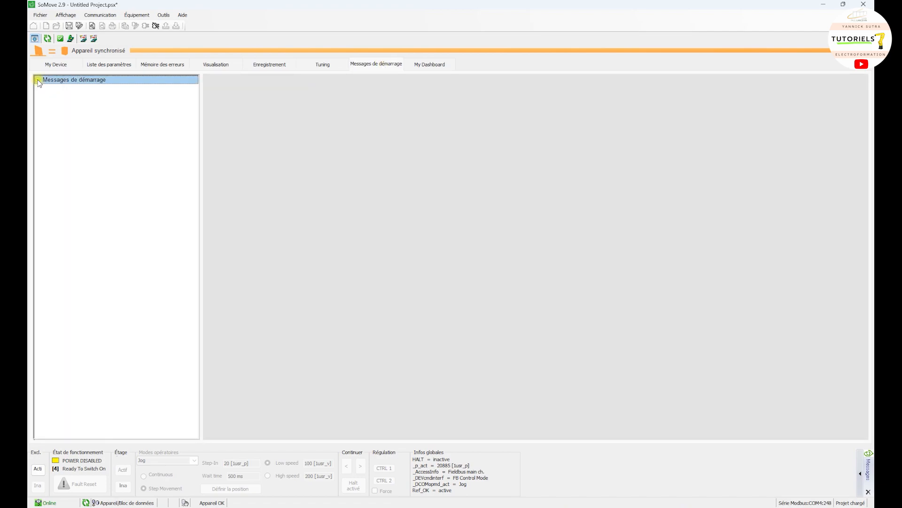
{"action": "left_click", "coordinate": [424, 69]}
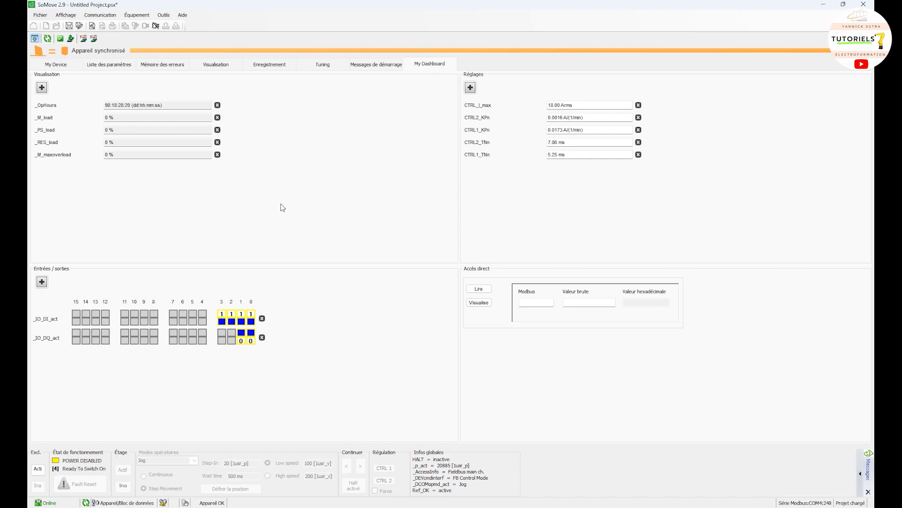
{"action": "left_click", "coordinate": [63, 66]}
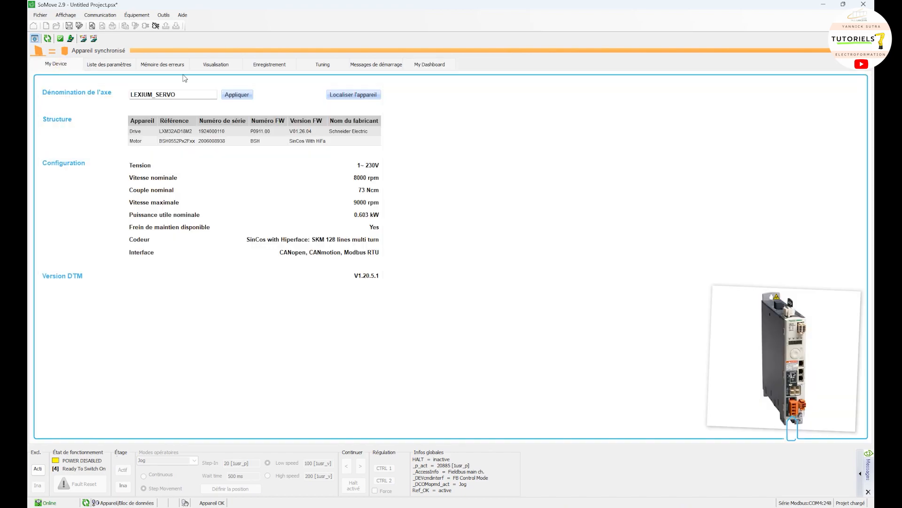